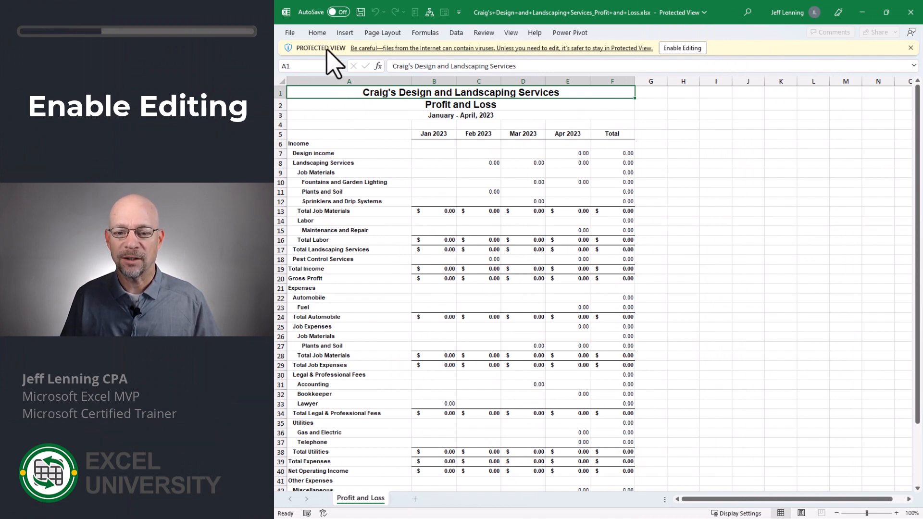
# Enable editing in the downloaded Profit and Loss workbook so its formulas calculate
pyautogui.click(691, 48)
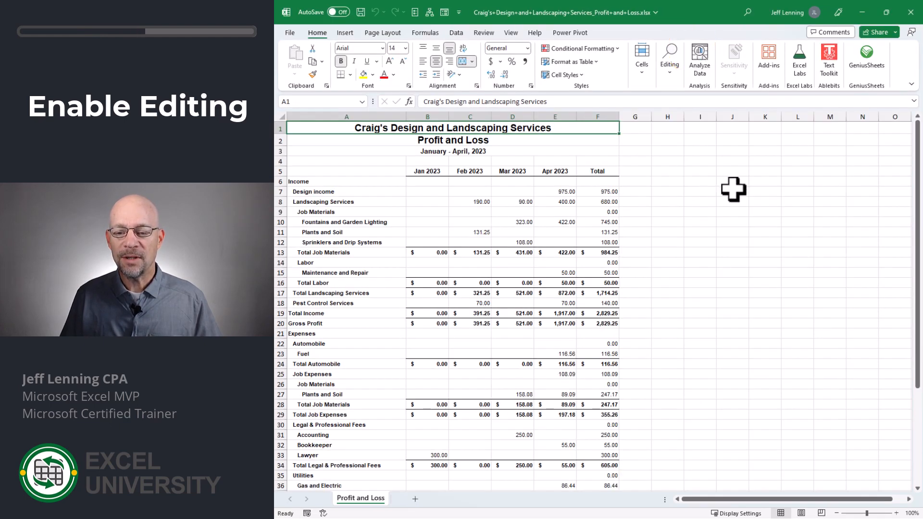
pyautogui.click(699, 190)
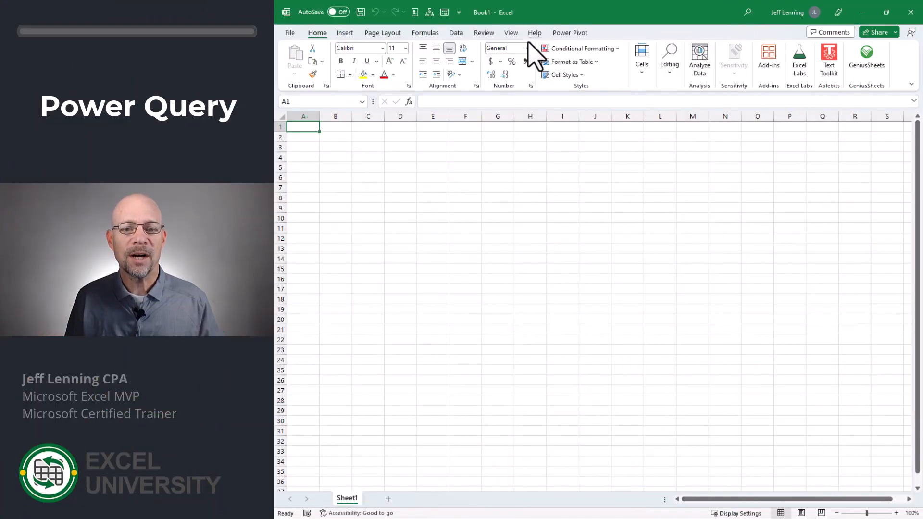
# Import the Profit and Loss sheet from the downloaded workbook in the qb folder into the blank workbook's Power Query Editor for transformation
pyautogui.click(456, 32)
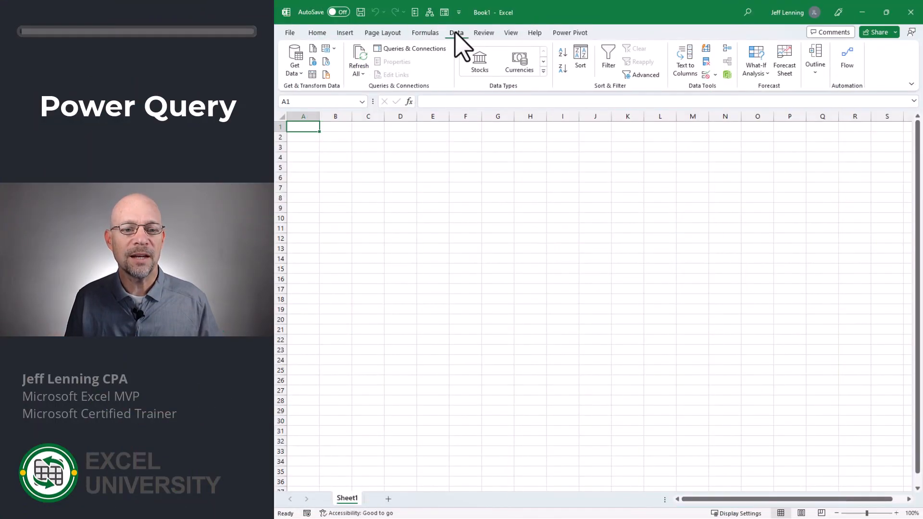
pyautogui.click(293, 72)
pyautogui.moveTo(319, 93)
pyautogui.click(466, 91)
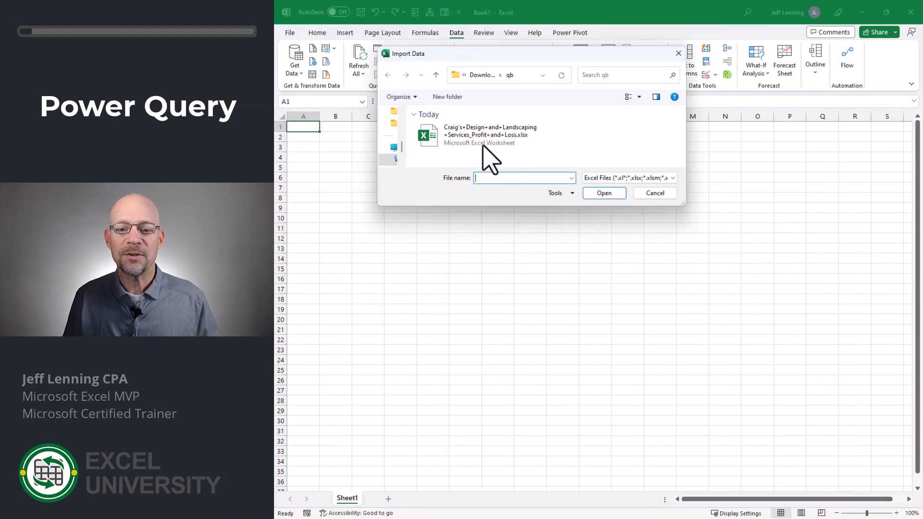
pyautogui.doubleClick(472, 138)
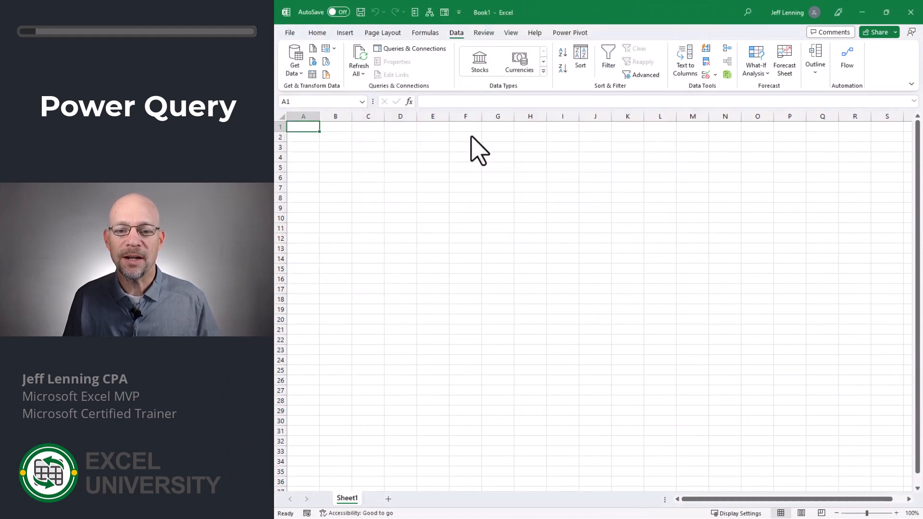
pyautogui.click(423, 182)
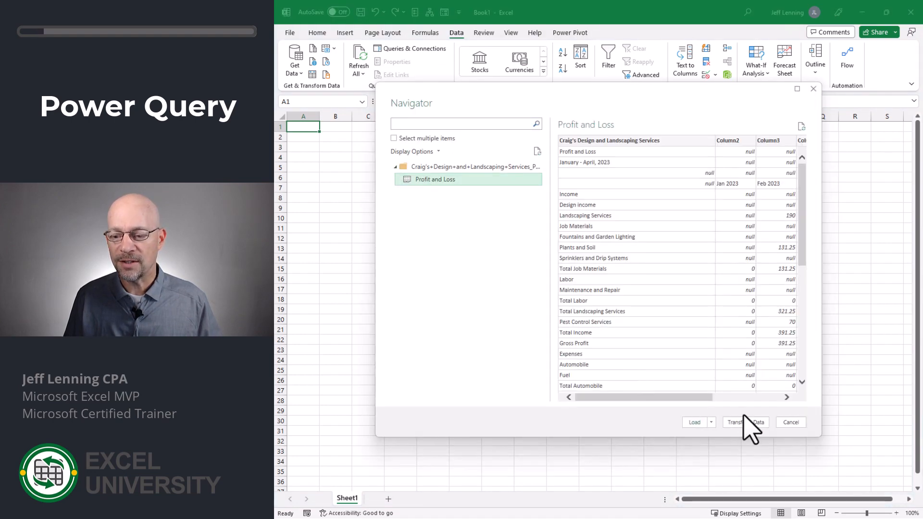
pyautogui.click(750, 423)
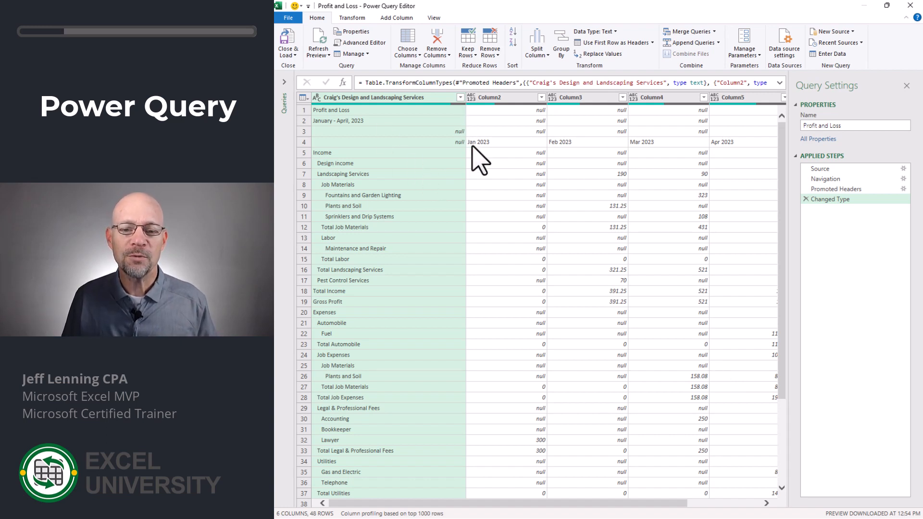
# Remove the top 3 rows from the Profit and Loss query
pyautogui.click(486, 57)
pyautogui.click(479, 68)
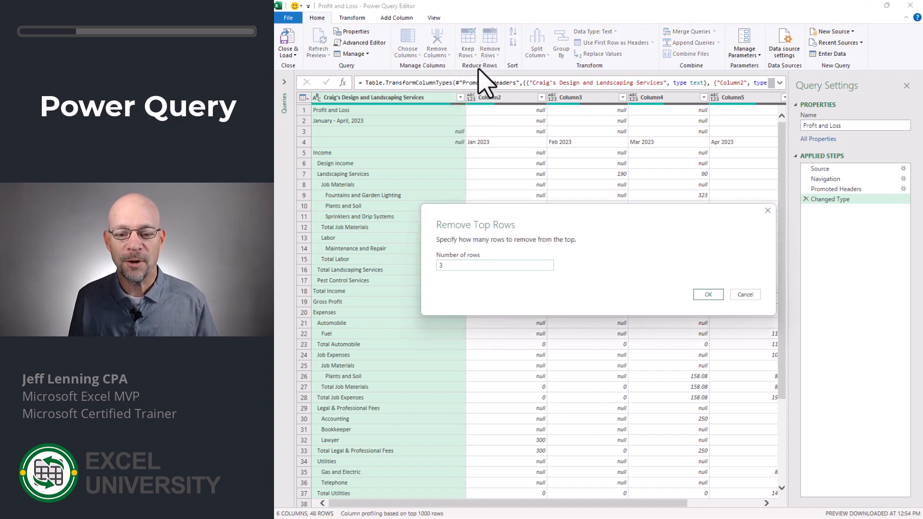
pyautogui.write('3')
pyautogui.press('Return')
# Remove the bottom 4 rows, including the report timestamp footer, from the query
pyautogui.scroll(-3, 443, 278)
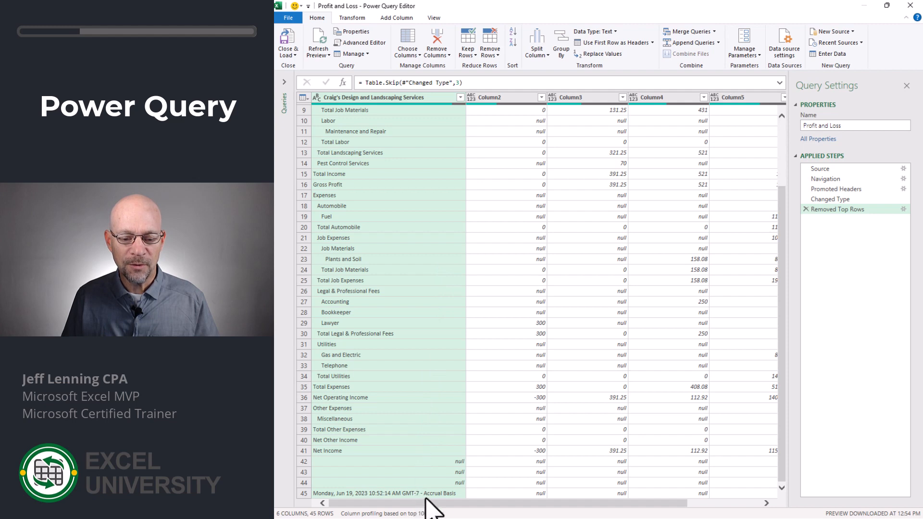
pyautogui.click(494, 53)
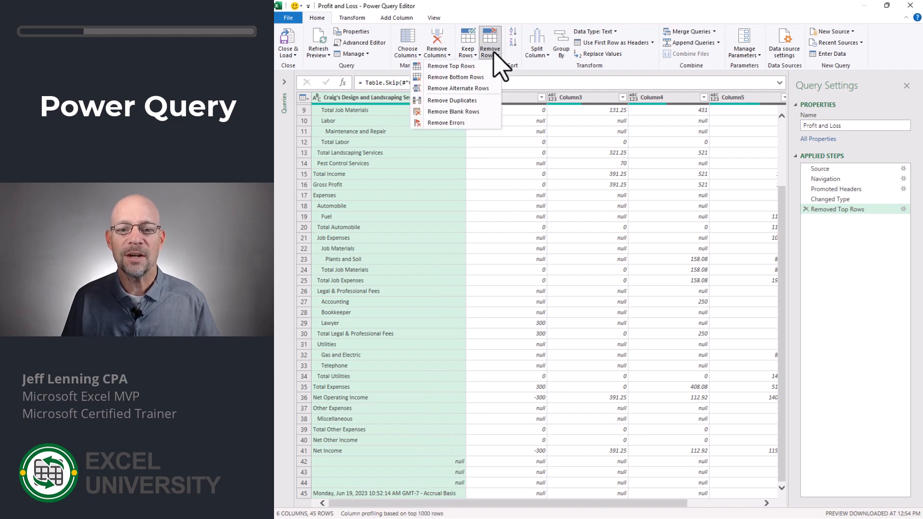
pyautogui.click(455, 77)
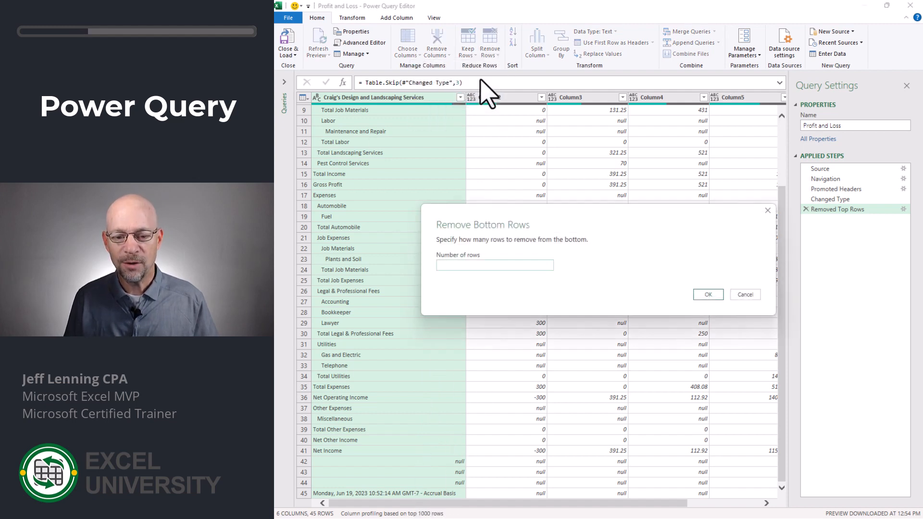
pyautogui.press('Return')
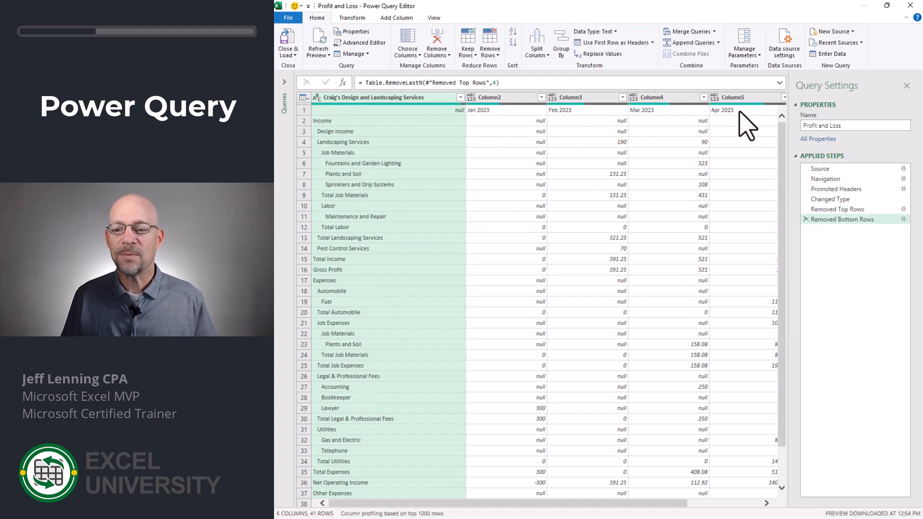
# Promote the first row with the month names to headers and remove the Total column
pyautogui.click(358, 19)
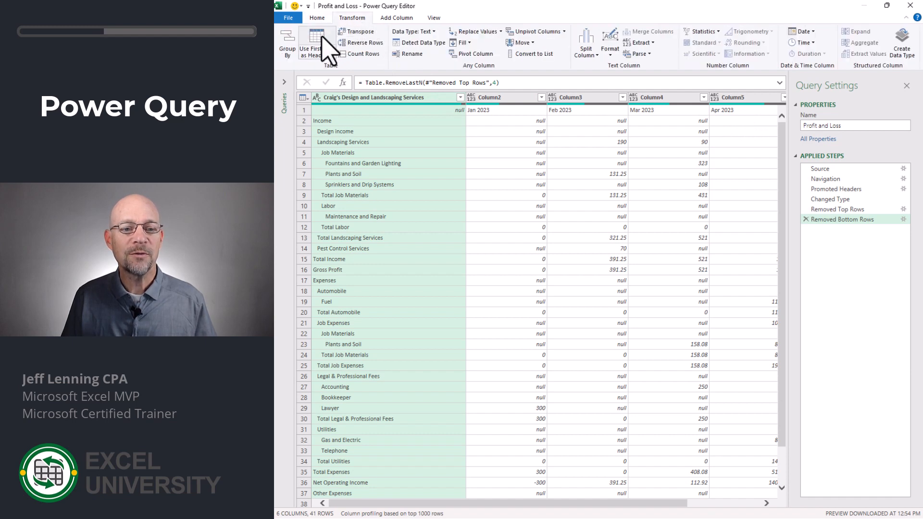
pyautogui.click(325, 48)
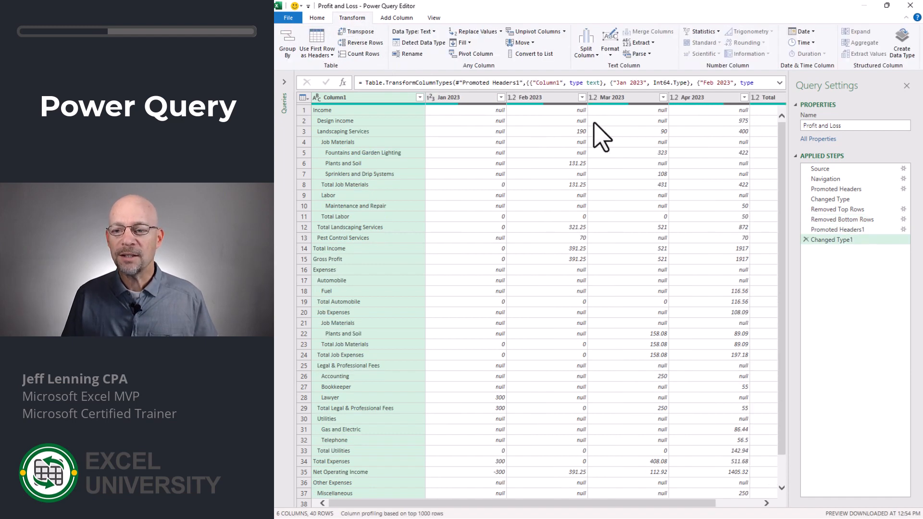
pyautogui.click(765, 99)
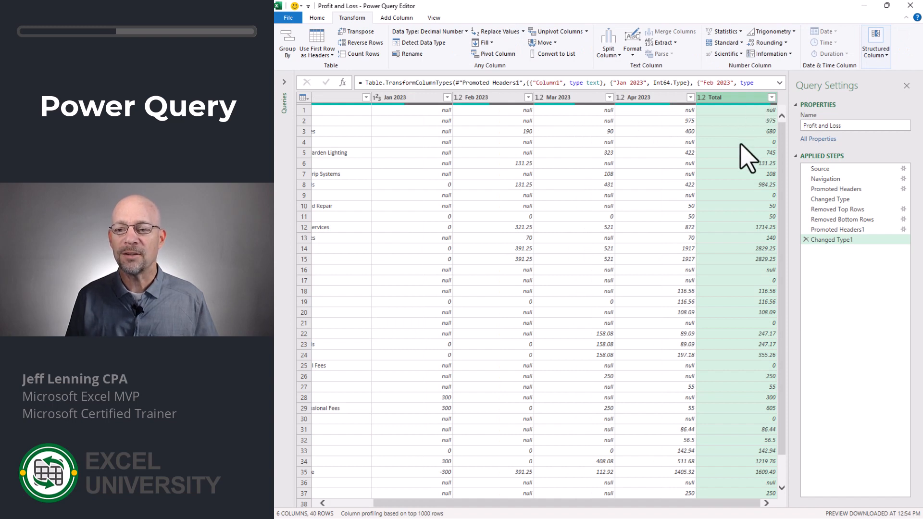
pyautogui.press('Delete')
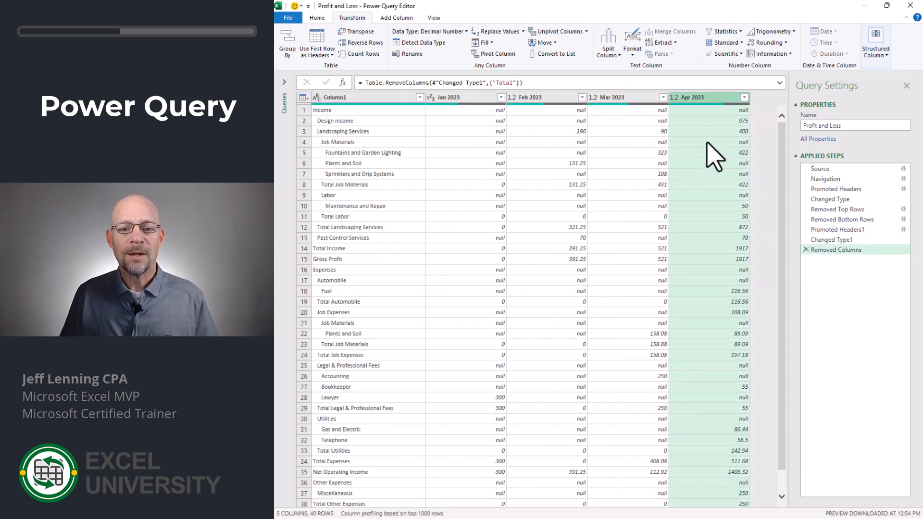
# Unpivot all month columns, keeping only Column1 with the account names fixed
pyautogui.click(372, 103)
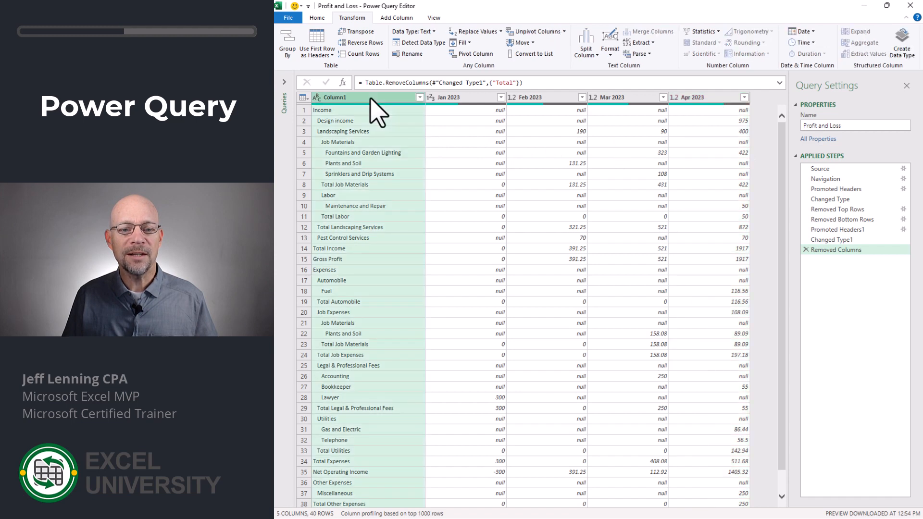
pyautogui.rightClick(371, 99)
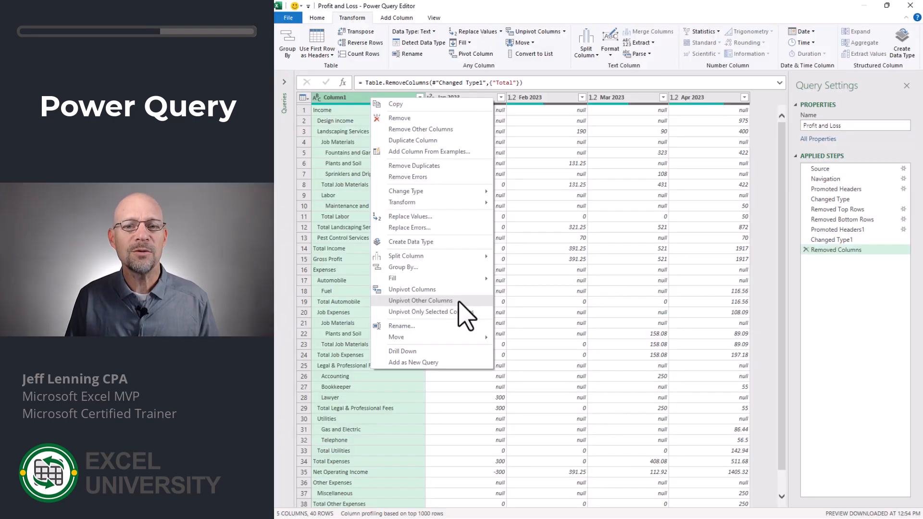
pyautogui.click(420, 300)
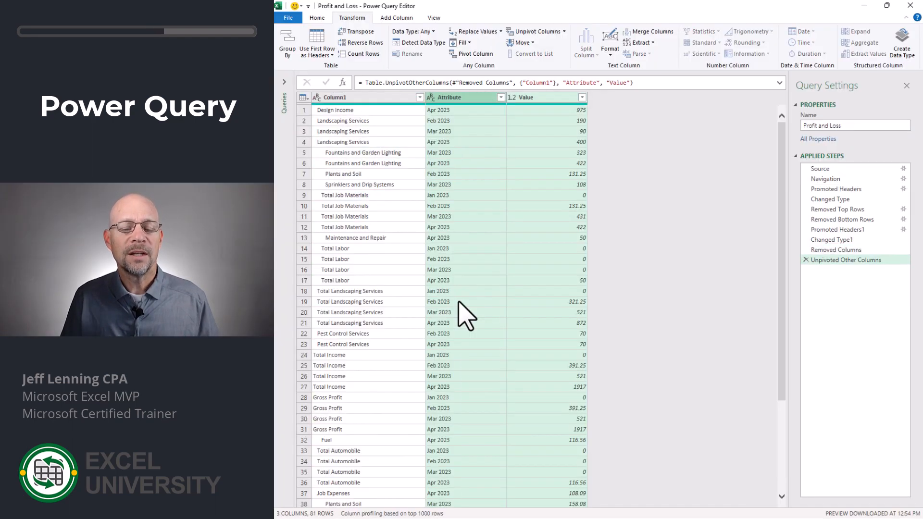
# Rename the three query columns, in order, as Account, Month and Amount
pyautogui.click(345, 98)
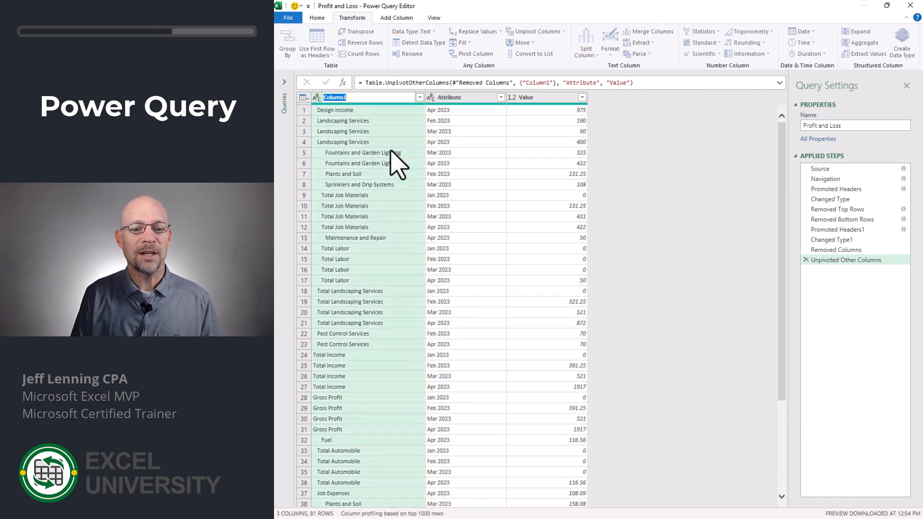
pyautogui.write('Account')
pyautogui.press('Return')
pyautogui.doubleClick(449, 99)
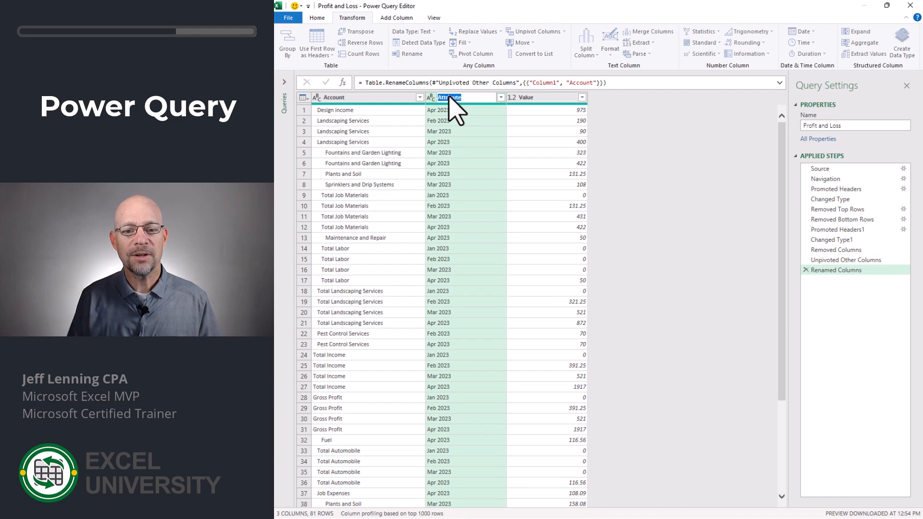
pyautogui.write('Month')
pyautogui.press('Return')
pyautogui.doubleClick(526, 99)
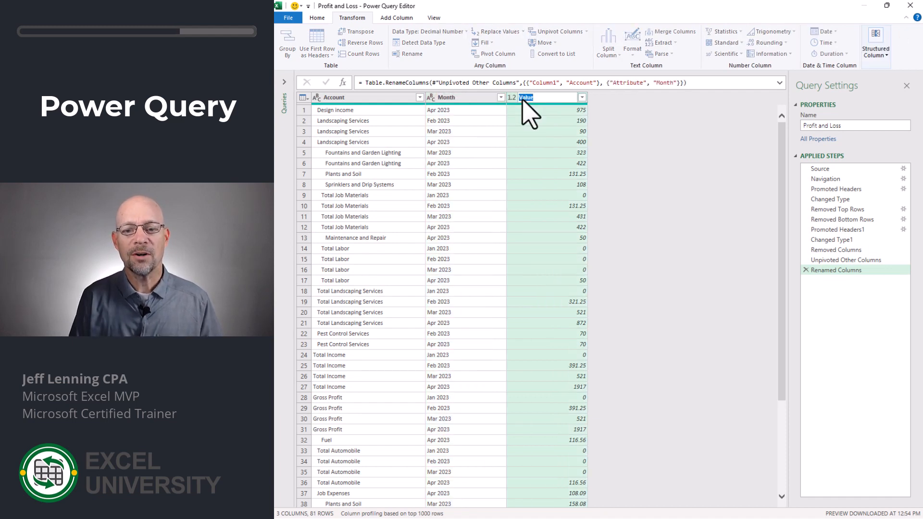
pyautogui.write('Amount')
pyautogui.press('Return')
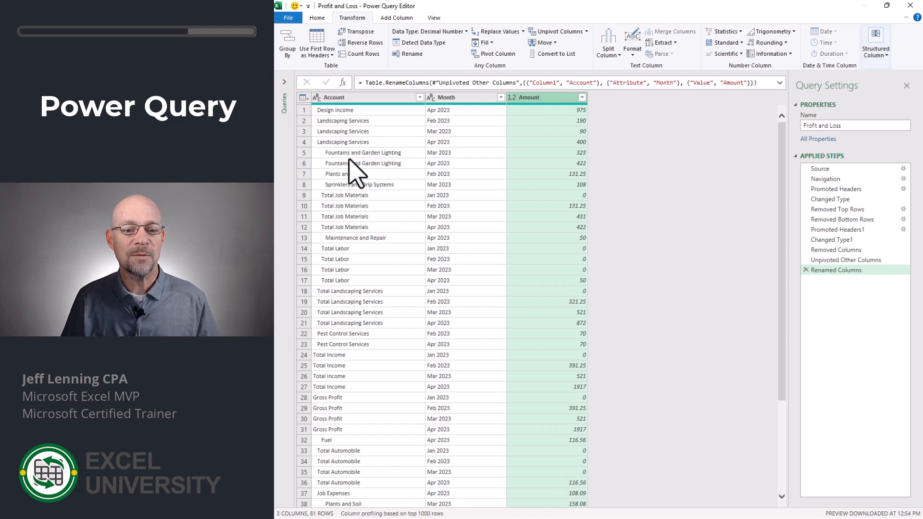
# Trim the indentation spaces from the Account column and change the Month column's data type to Date
pyautogui.rightClick(358, 97)
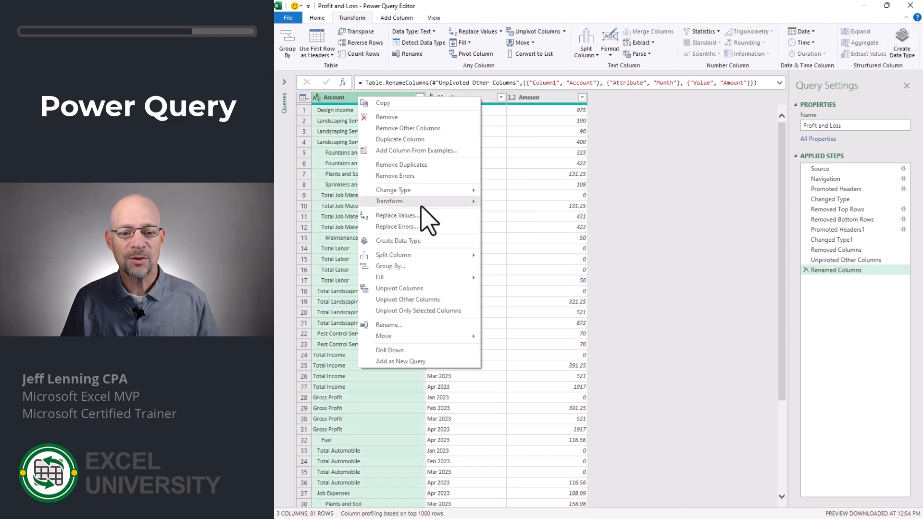
pyautogui.moveTo(422, 201)
pyautogui.click(505, 237)
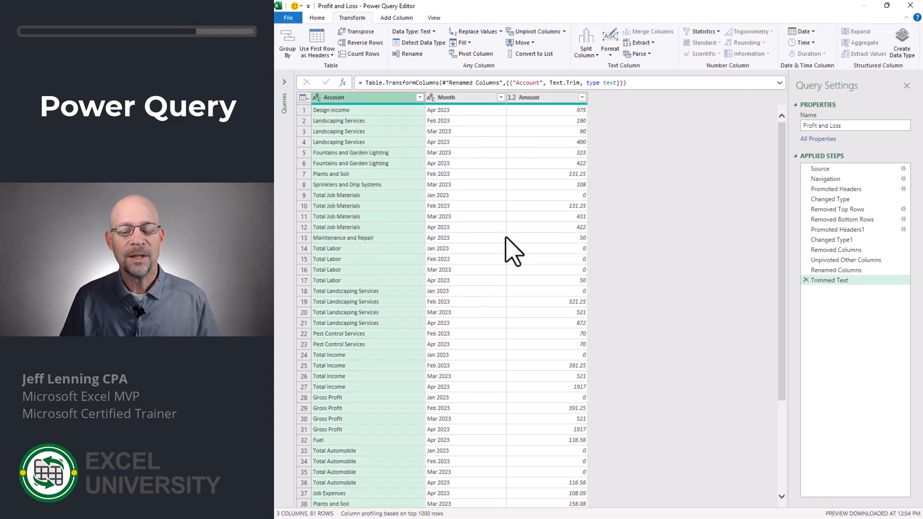
pyautogui.click(432, 97)
pyautogui.click(450, 167)
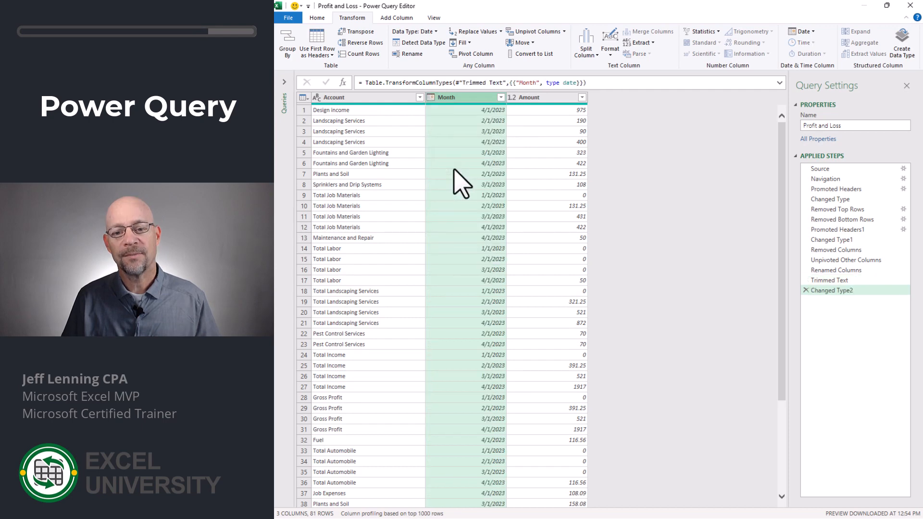
# Load the query results as a table into the existing worksheet starting at cell A1
pyautogui.click(319, 18)
pyautogui.click(297, 53)
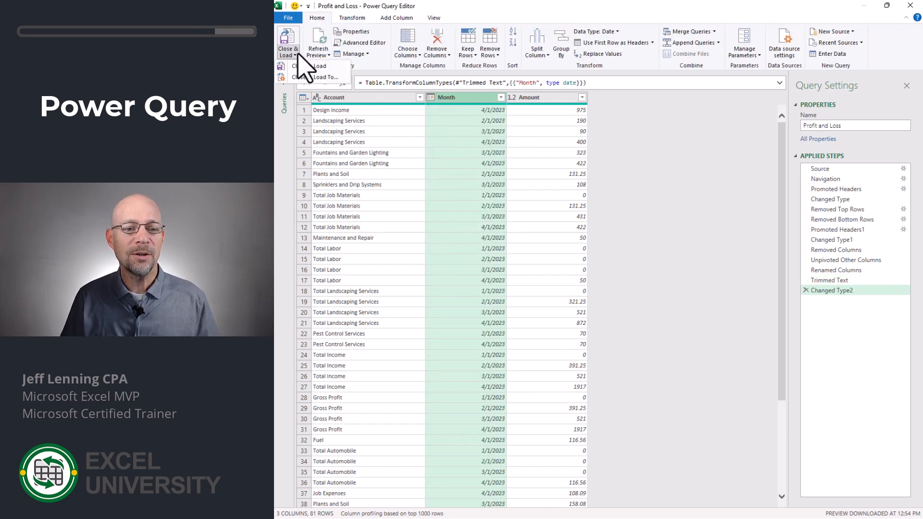
pyautogui.click(308, 79)
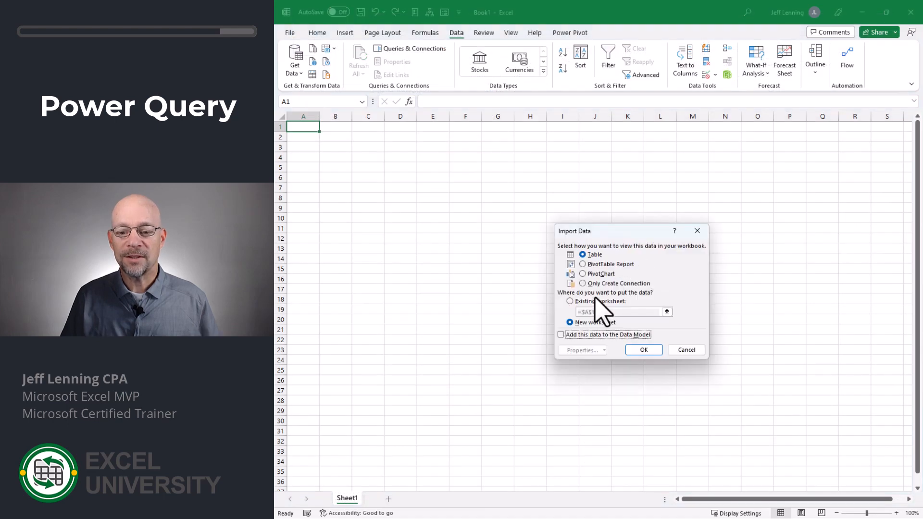
pyautogui.click(601, 301)
pyautogui.click(643, 349)
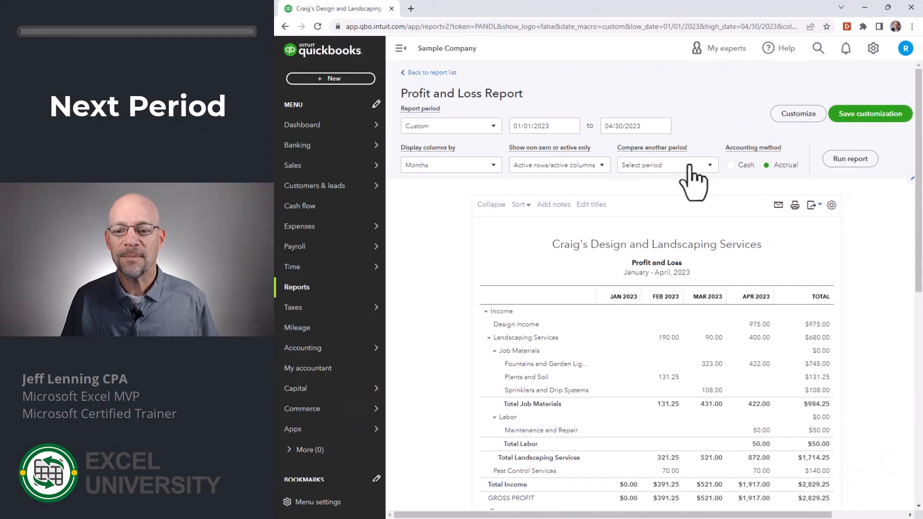
# In QuickBooks Online, set the Profit and Loss report's end date to 05/31/2023 and run the report
pyautogui.click(668, 128)
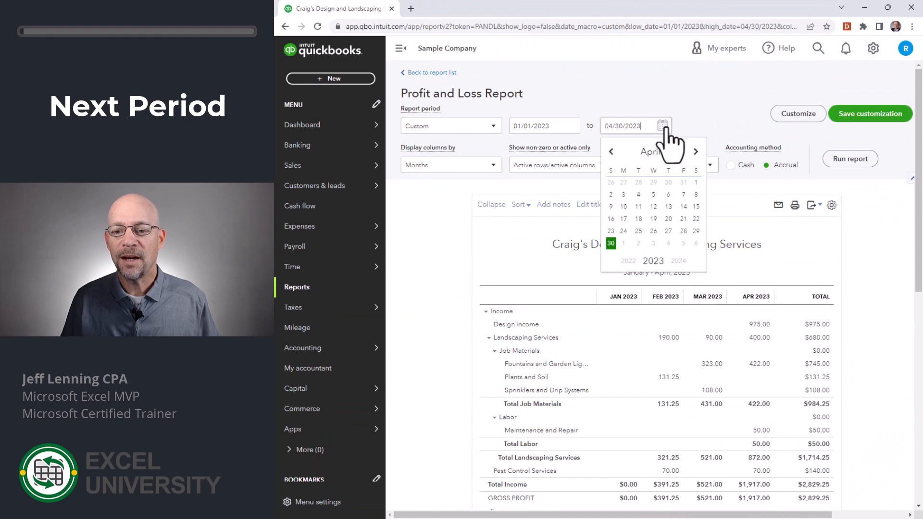
pyautogui.click(695, 152)
pyautogui.click(653, 231)
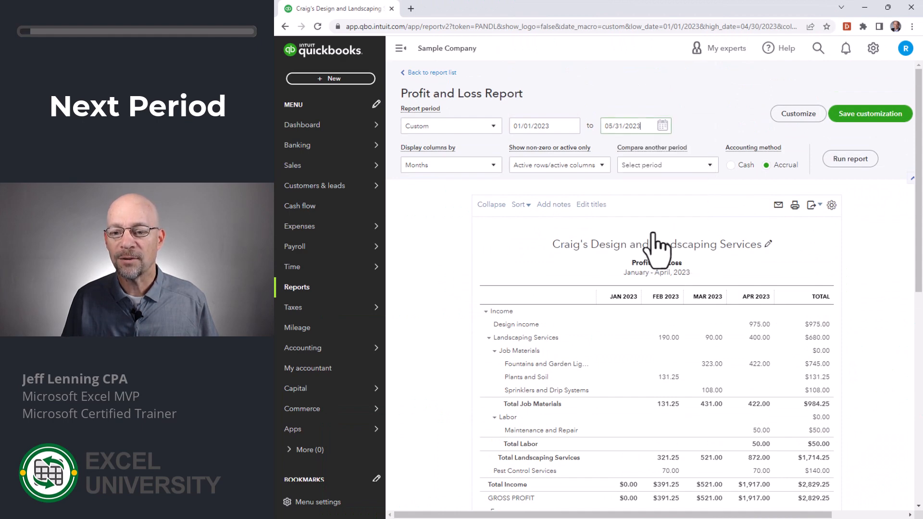
pyautogui.click(851, 161)
# Export the updated January to May Profit and Loss report to Excel
pyautogui.scroll(-3, 603, 199)
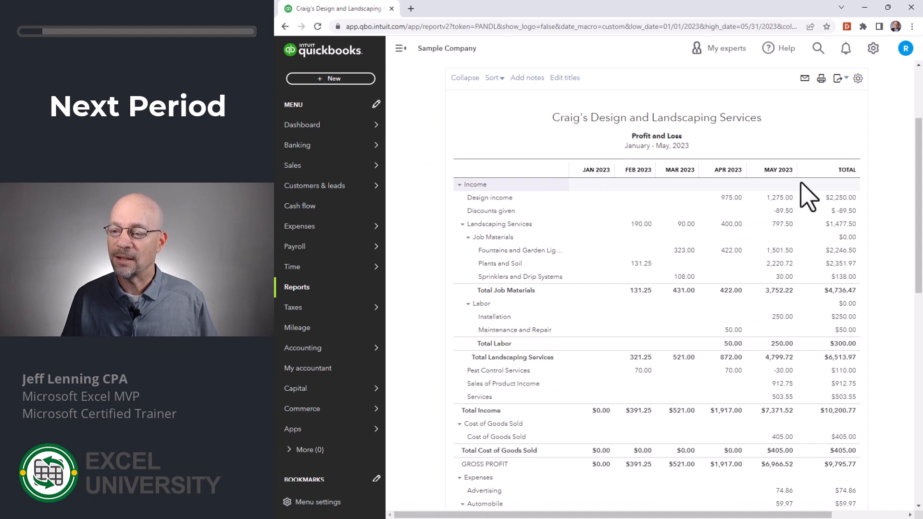
pyautogui.click(839, 78)
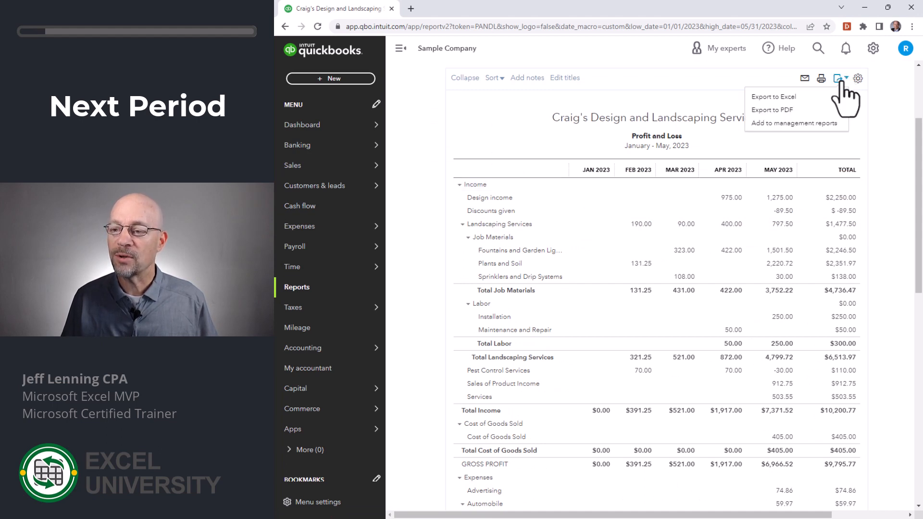
pyautogui.click(790, 98)
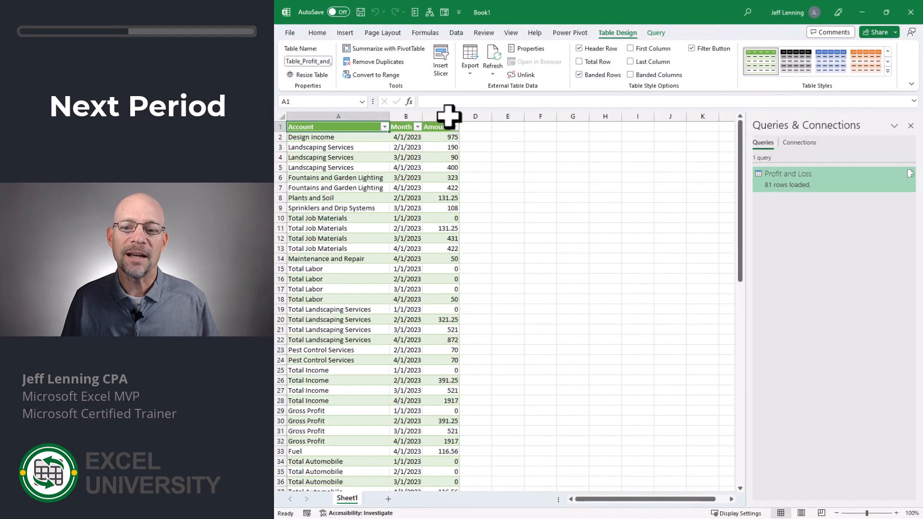
# In the Excel query workbook, refresh the Profit and Loss table from the new export
pyautogui.click(494, 58)
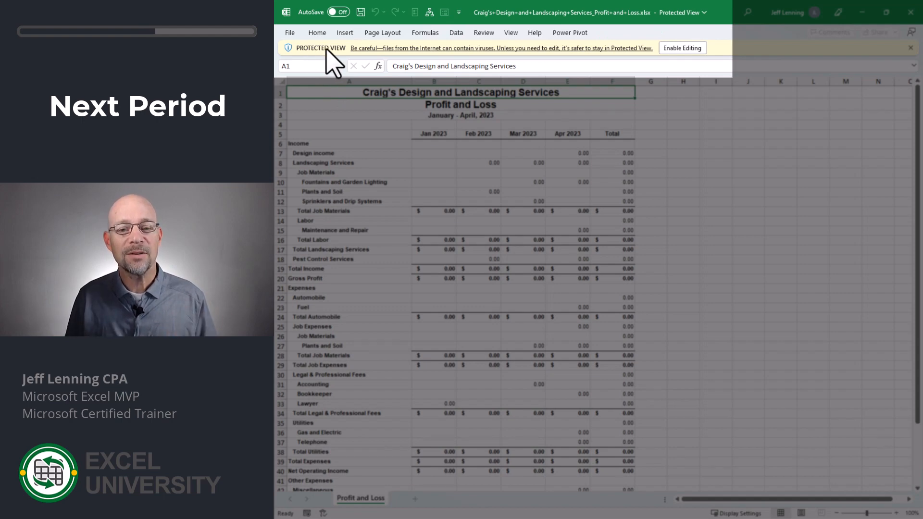
# Enable editing in the exported report workbook, and refresh all data in the query workbook
pyautogui.click(692, 48)
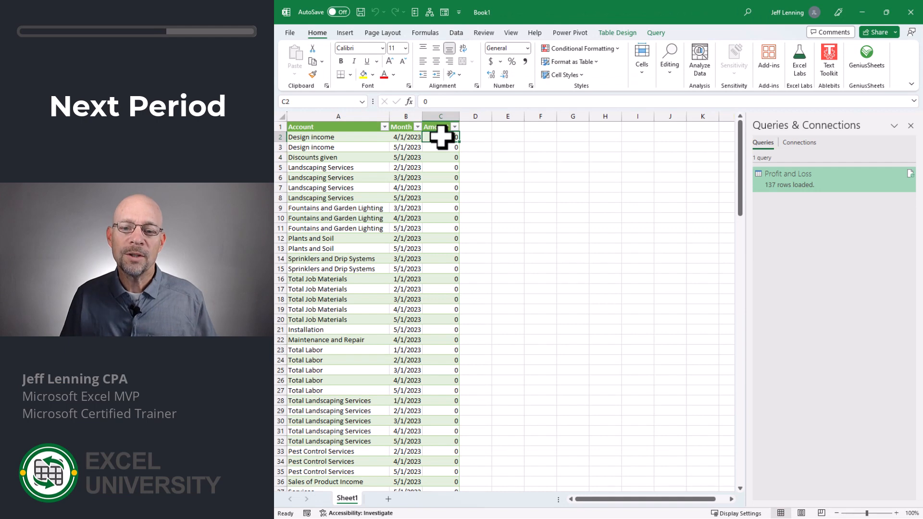
pyautogui.click(456, 33)
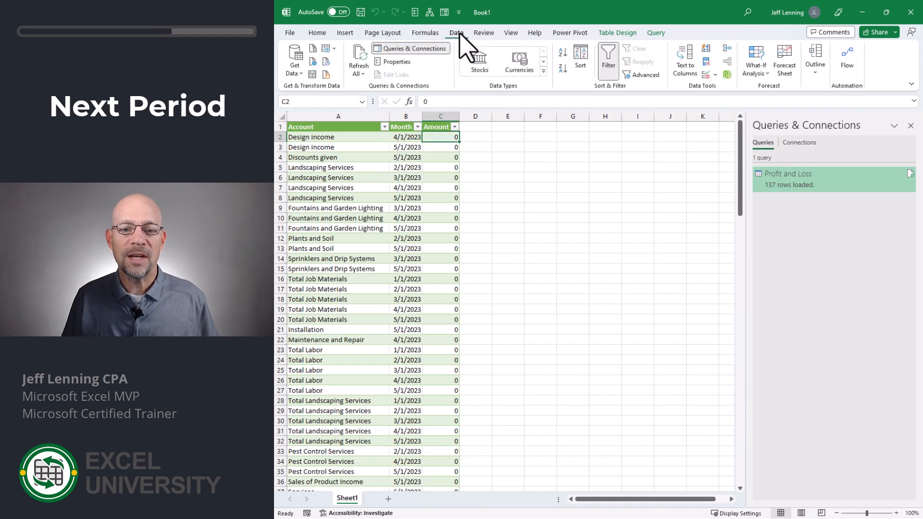
pyautogui.click(359, 60)
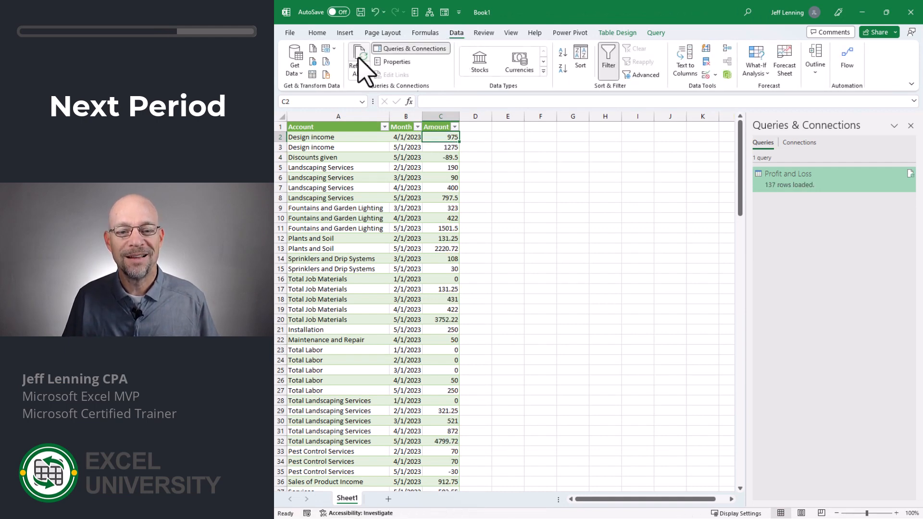